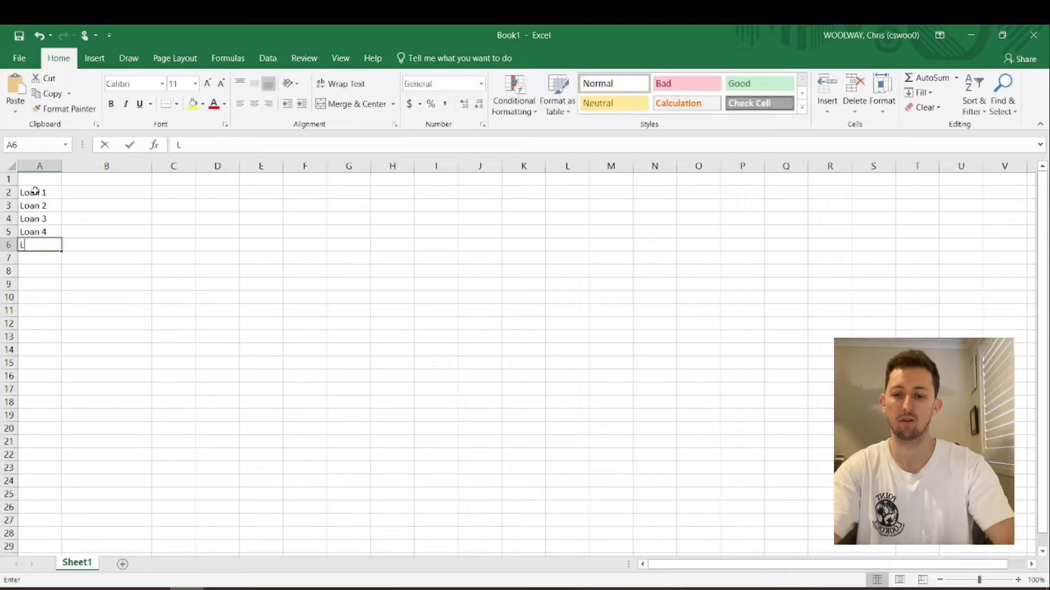
Add the row labels Loan 5 in A6 and Loan 6 in A7 below the existing loan labels
type("Loan 5")
key("Return")
type("Loa")
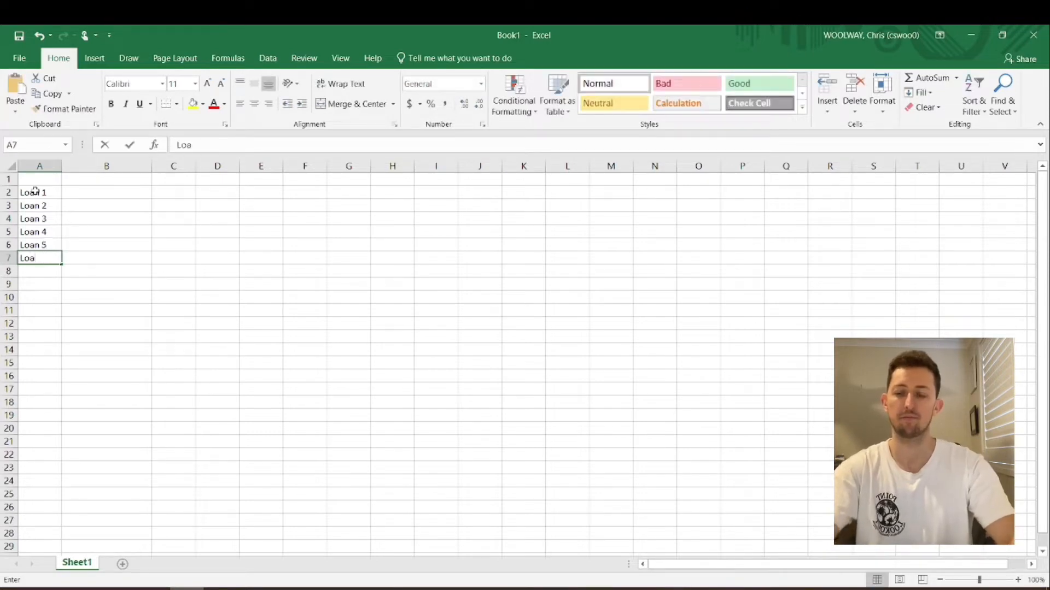
type("n 6")
key("Return")
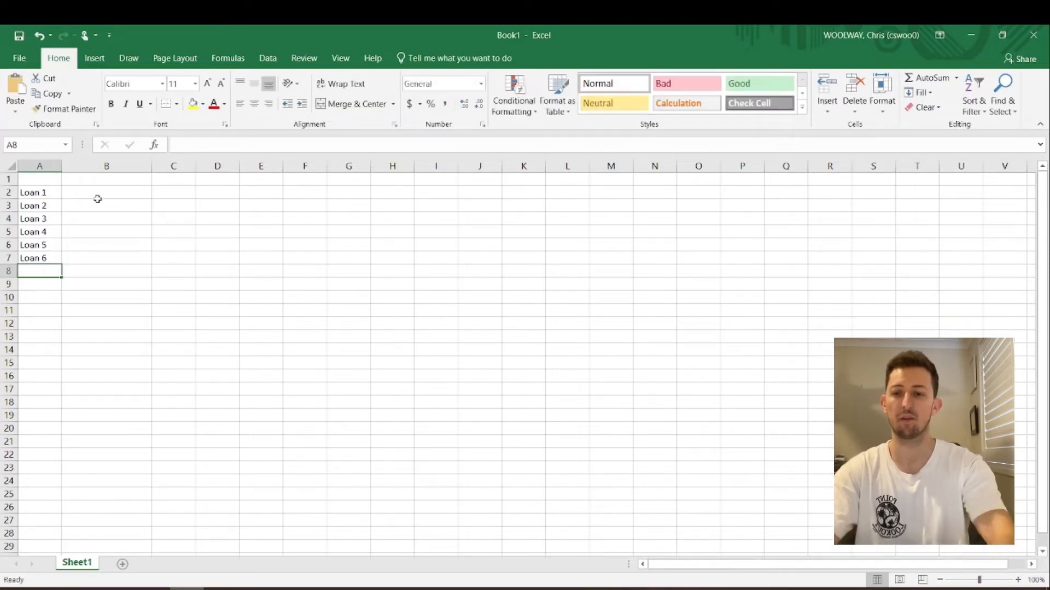
Enter the column header "Total Amount (A)" in cell B1
left_click(39, 177)
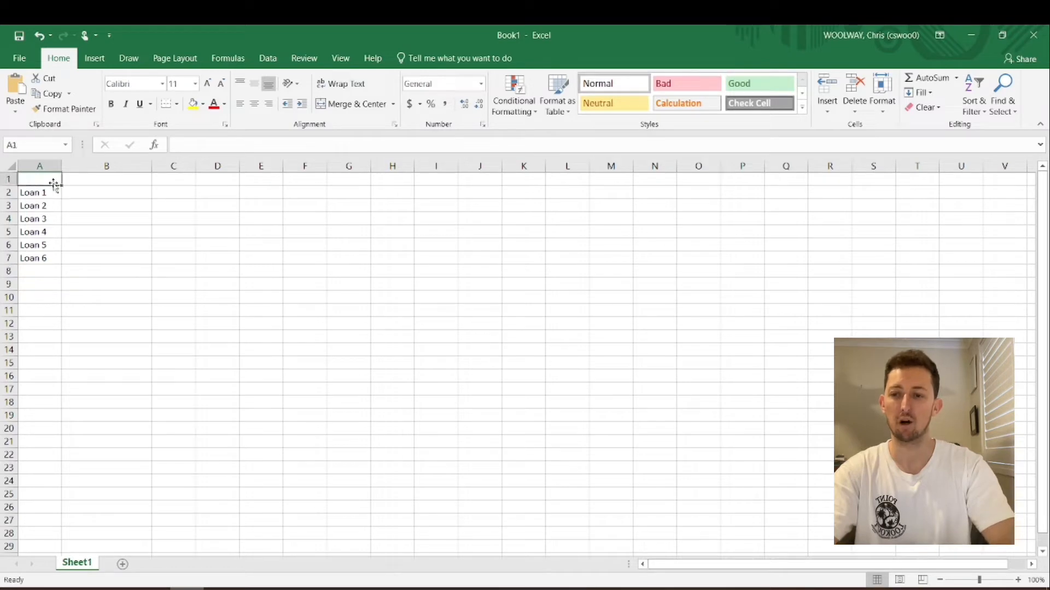
left_click(93, 179)
type("Tot")
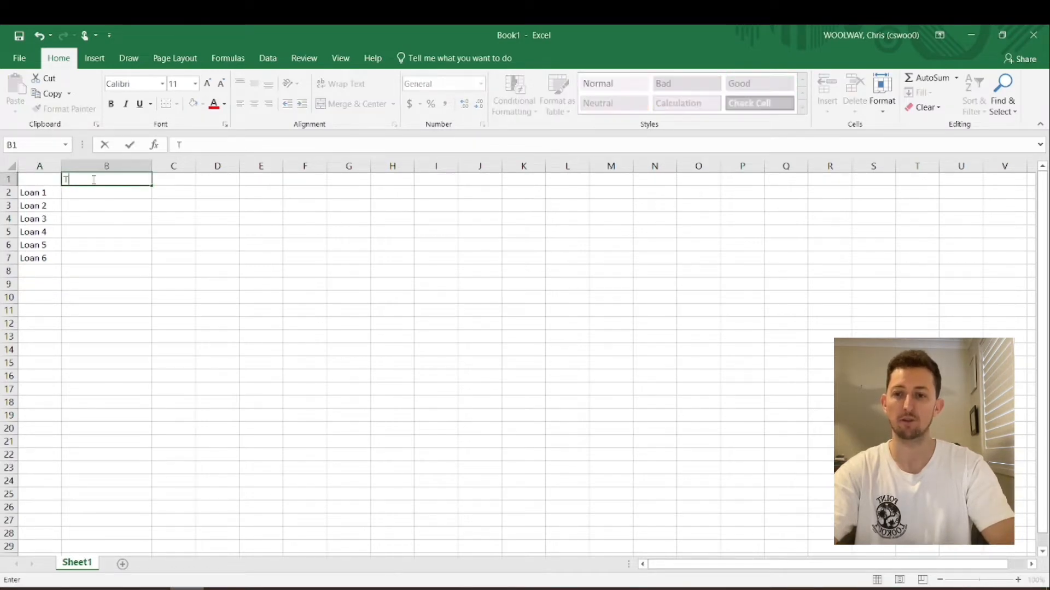
key("BackSpace")
key("BackSpace")
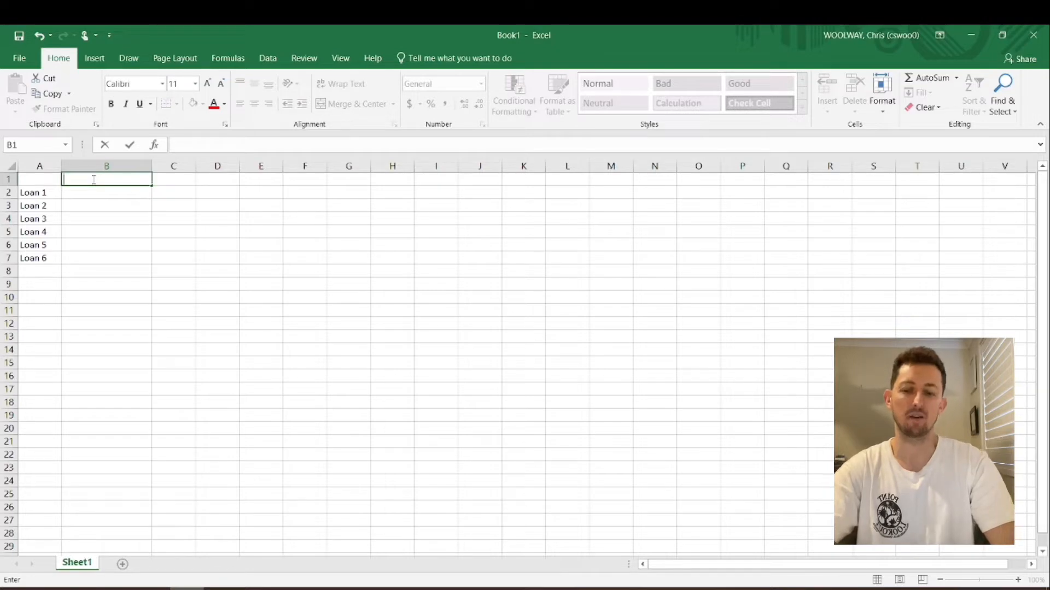
type("Total Amount (")
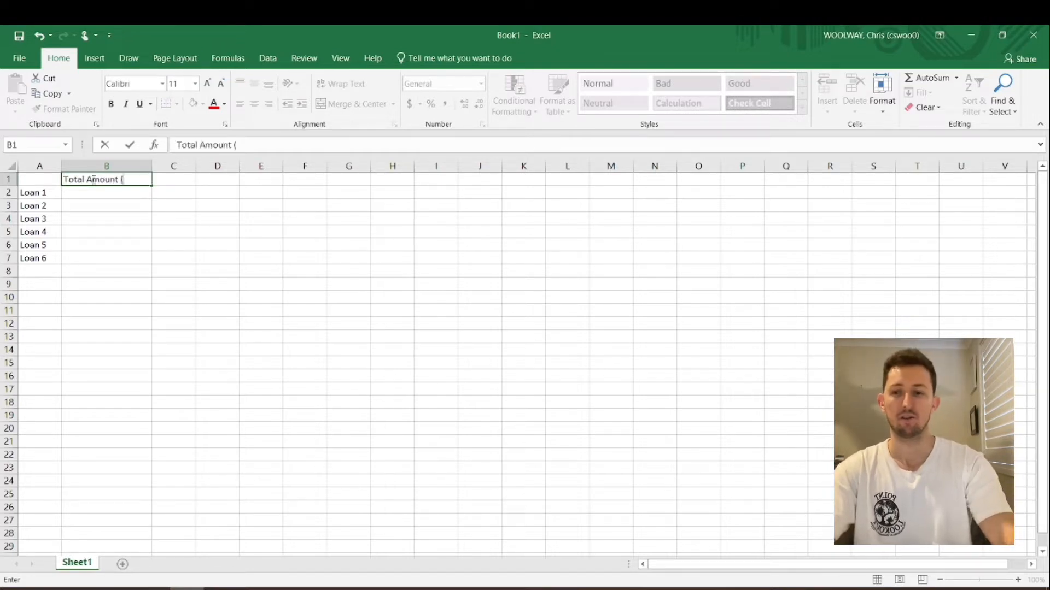
type("A)")
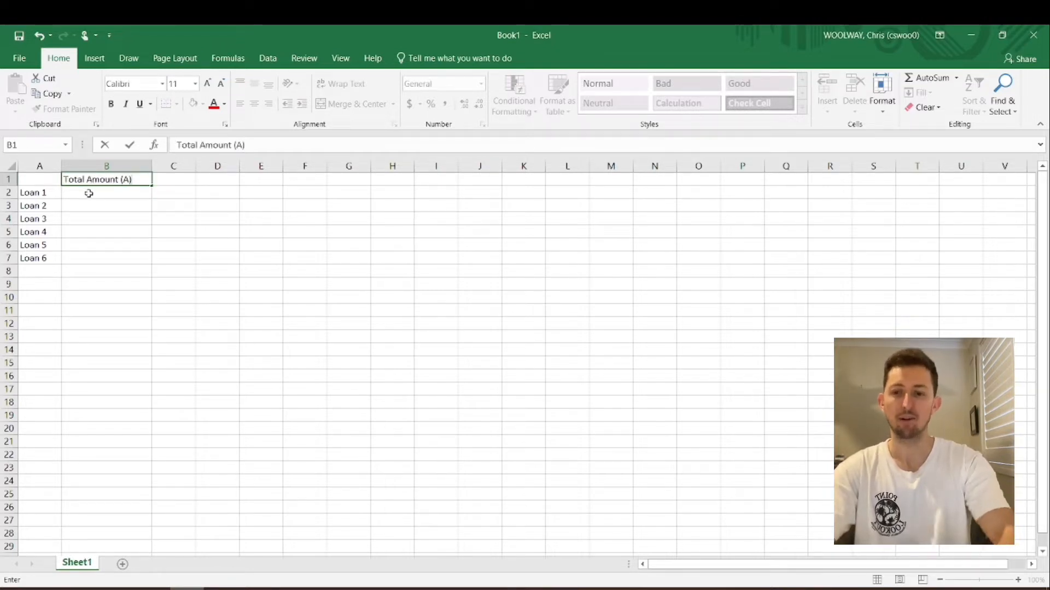
Enter $12,000 as the total amount for Loan 1 in cell B2
left_click(89, 194)
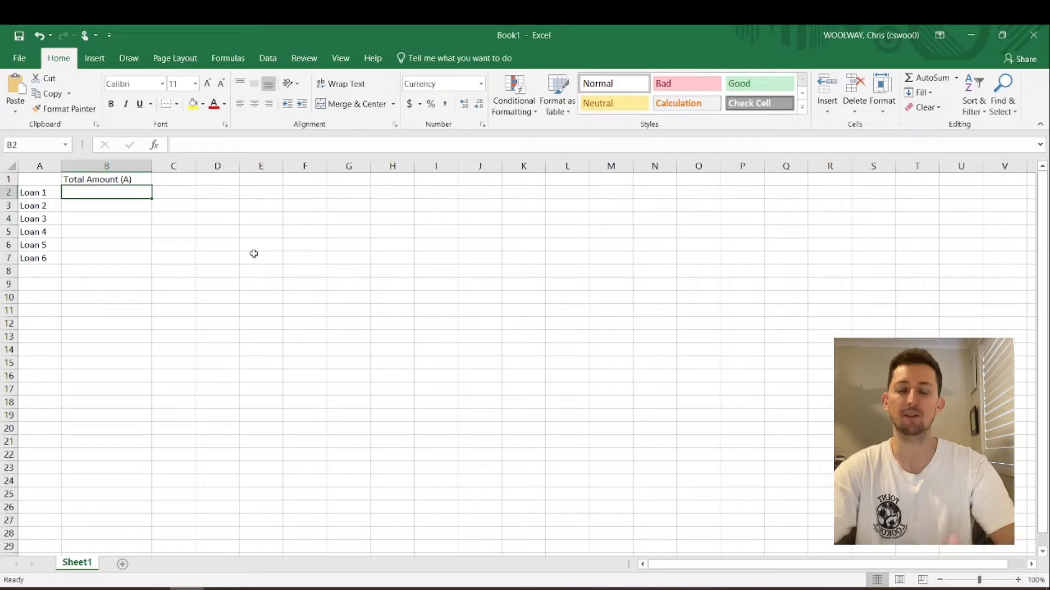
type("$")
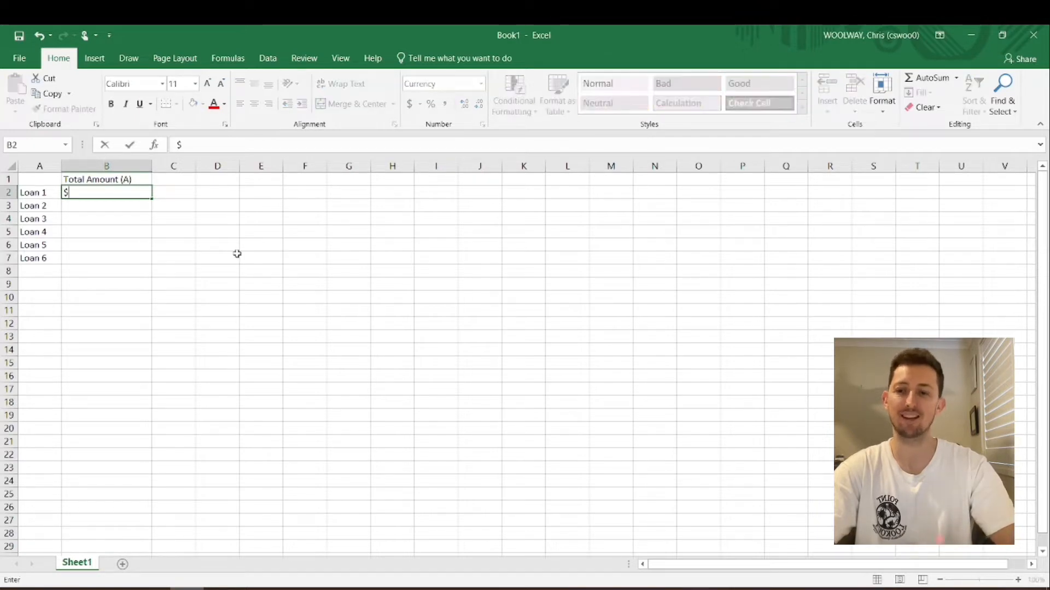
type("12,000")
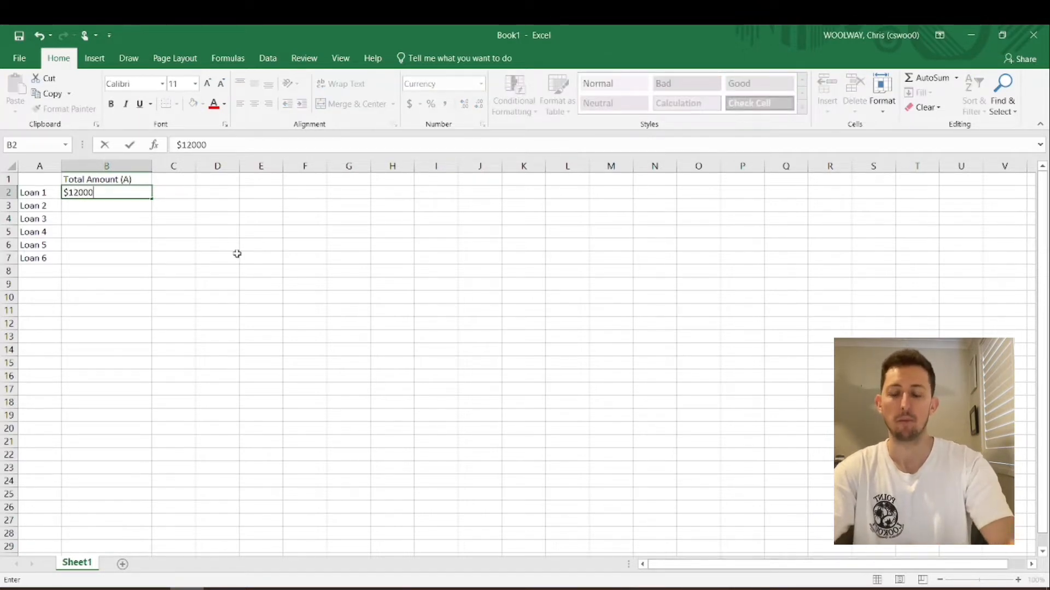
Insert a 2-D clustered column chart from the loan labels and total amounts in A1:B7
left_click_drag(33, 179, 145, 255)
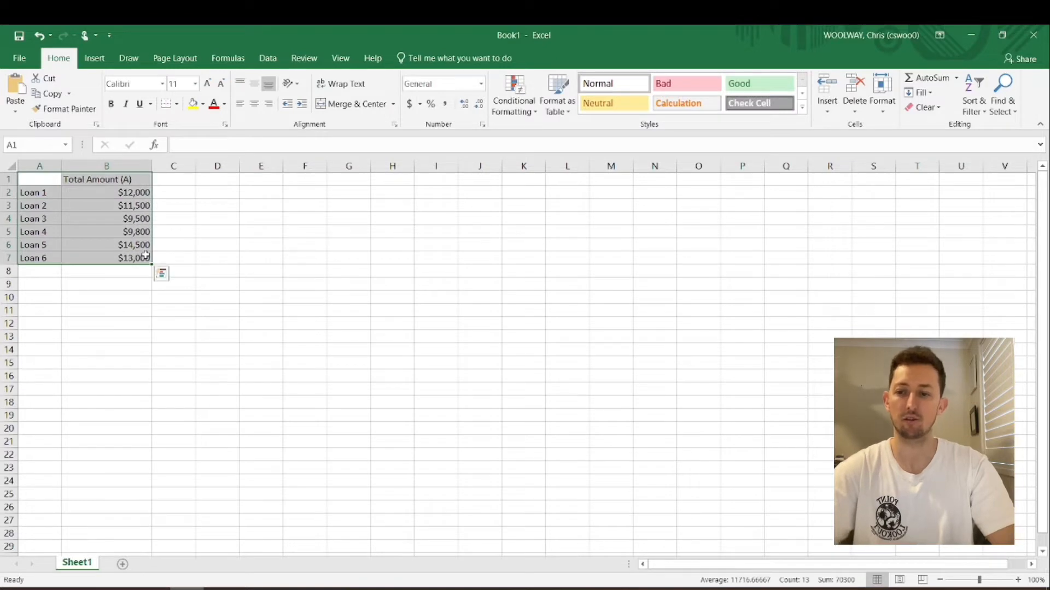
left_click(95, 60)
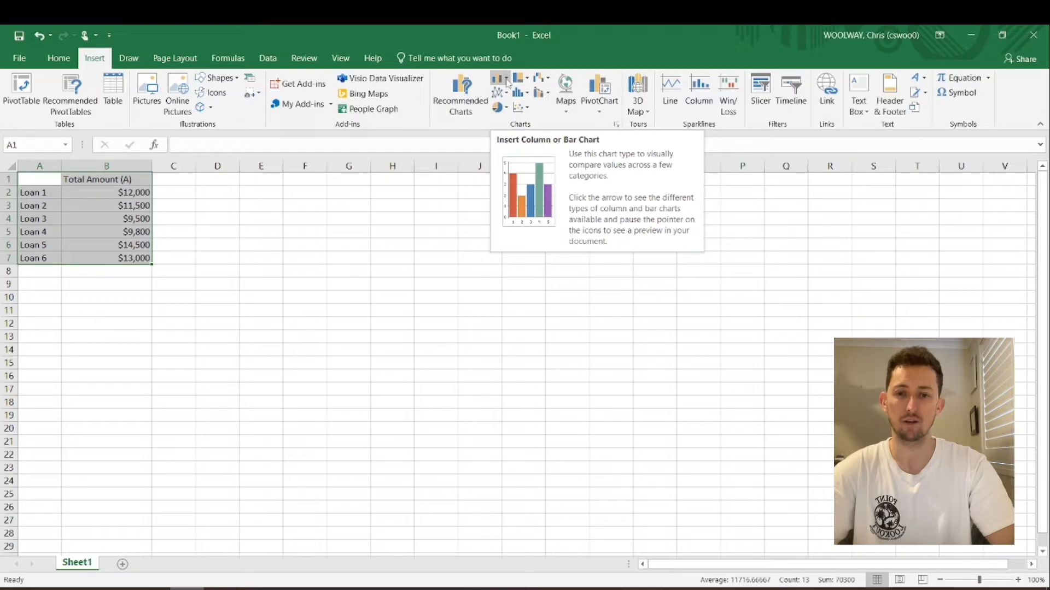
left_click(508, 82)
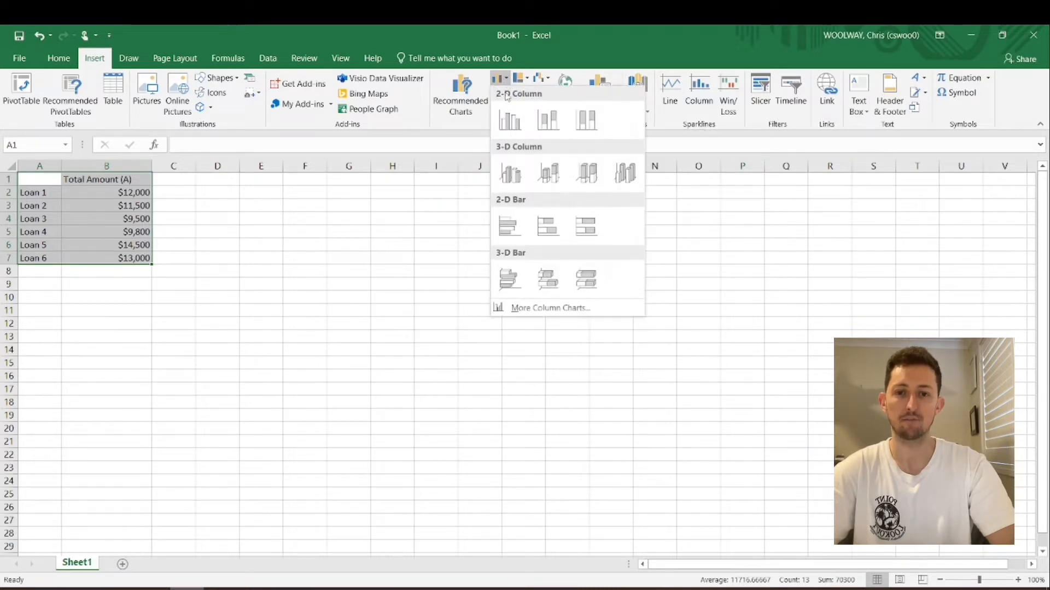
left_click(510, 128)
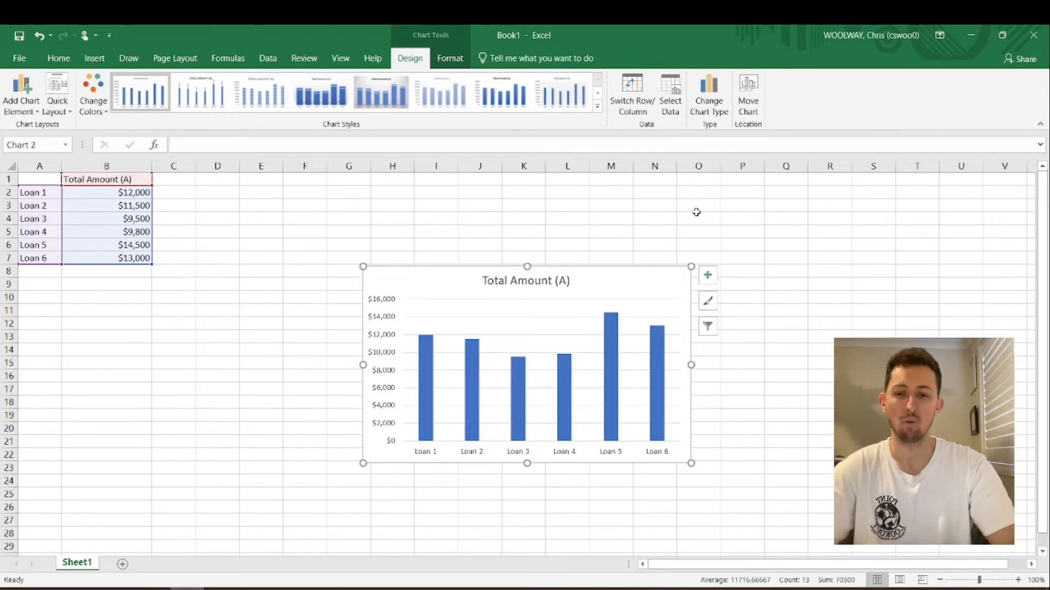
left_click(708, 277)
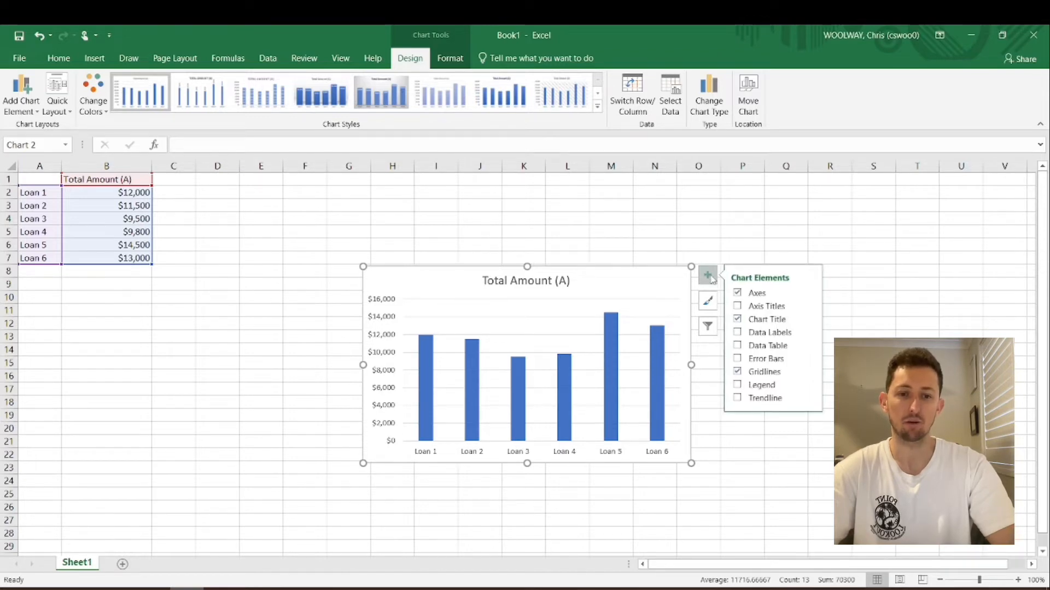
left_click(768, 310)
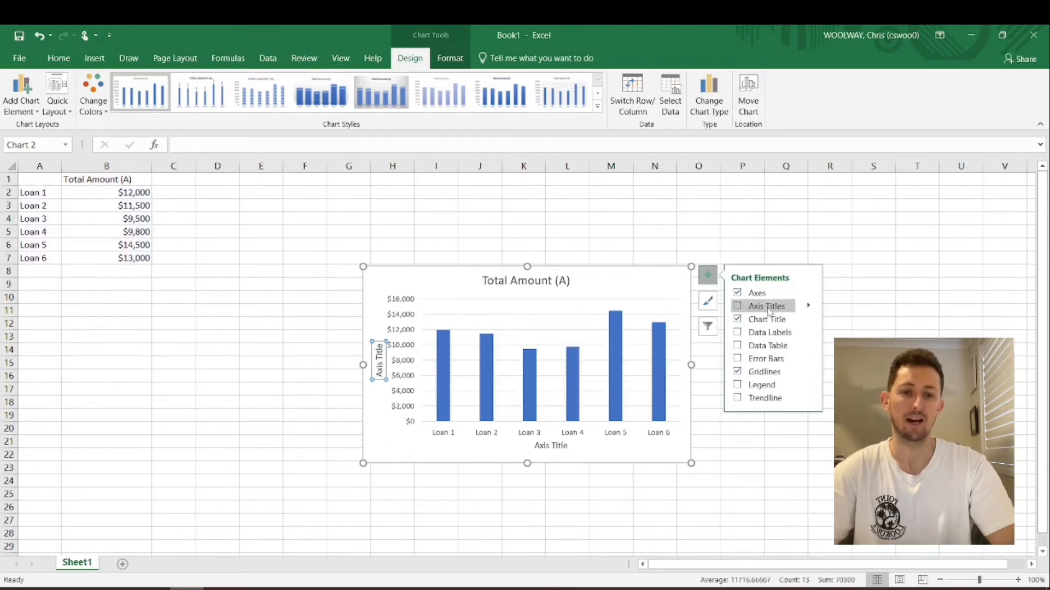
left_click(767, 308)
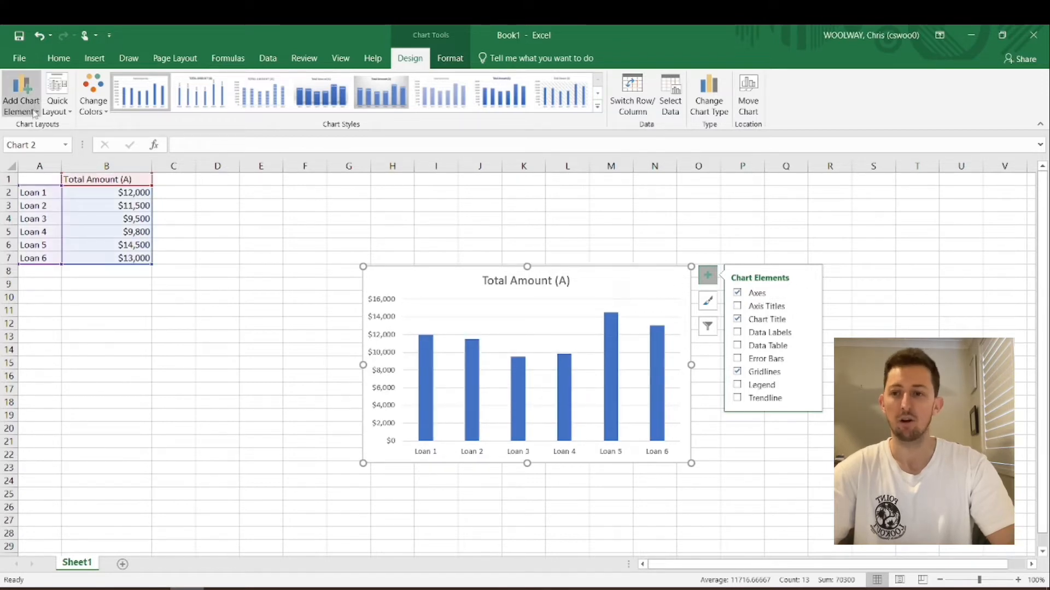
Add primary horizontal and primary vertical axis titles to the column chart
left_click(34, 112)
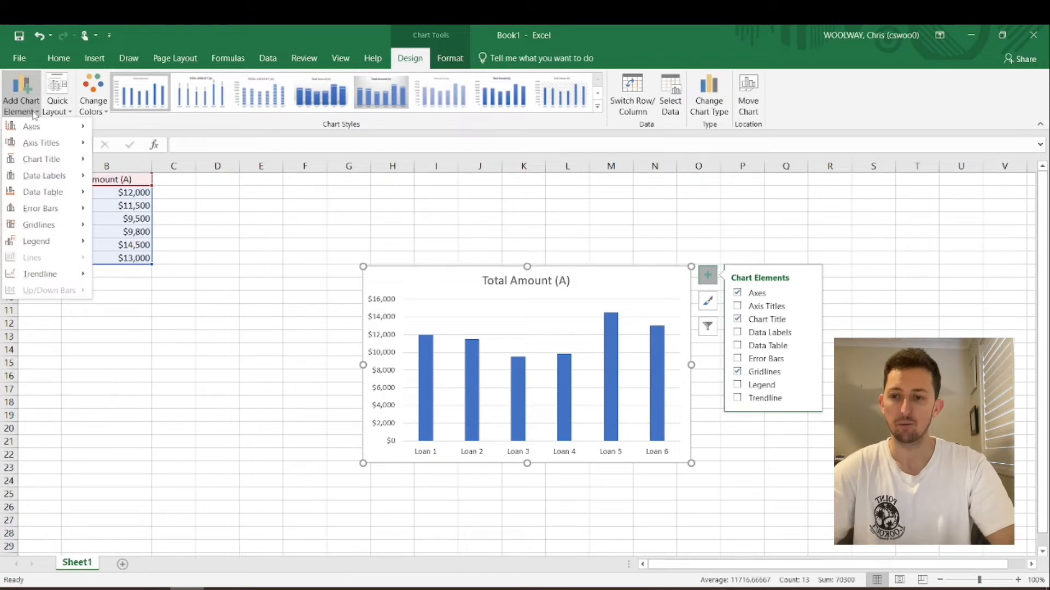
mouse_move(60, 149)
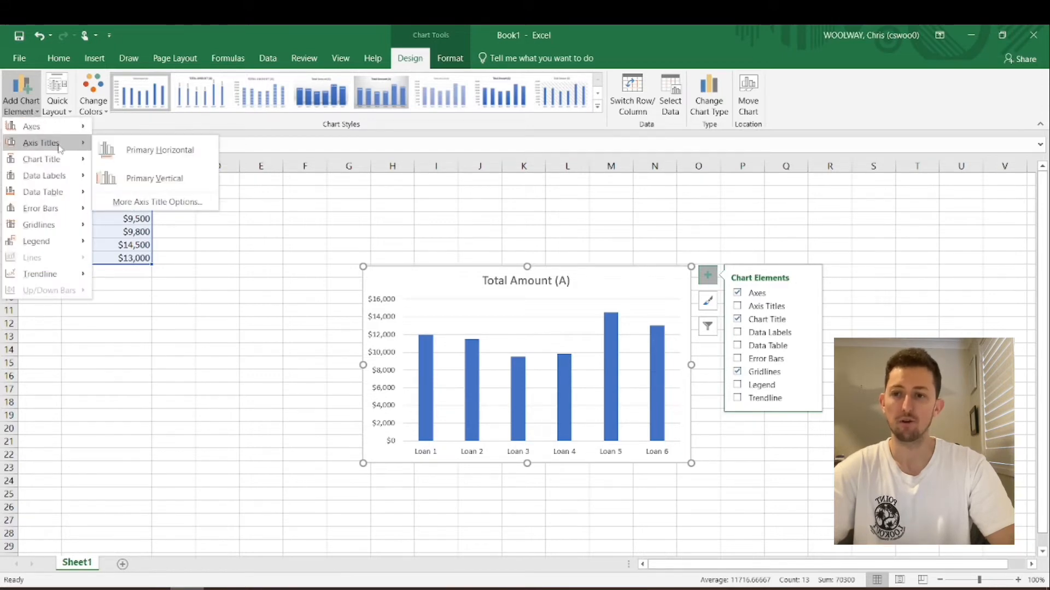
left_click(156, 153)
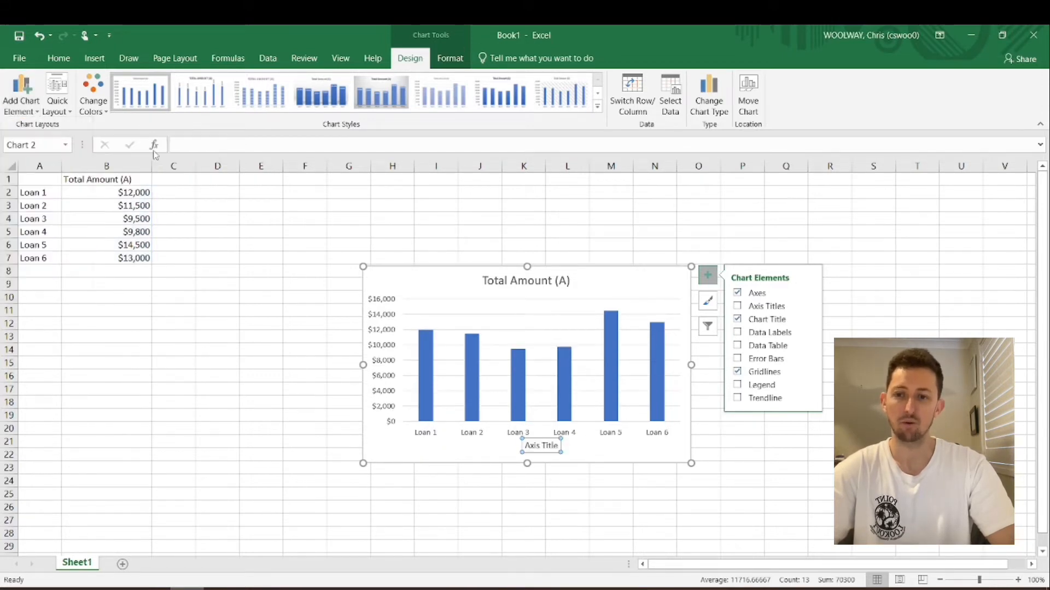
left_click(21, 97)
mouse_move(46, 143)
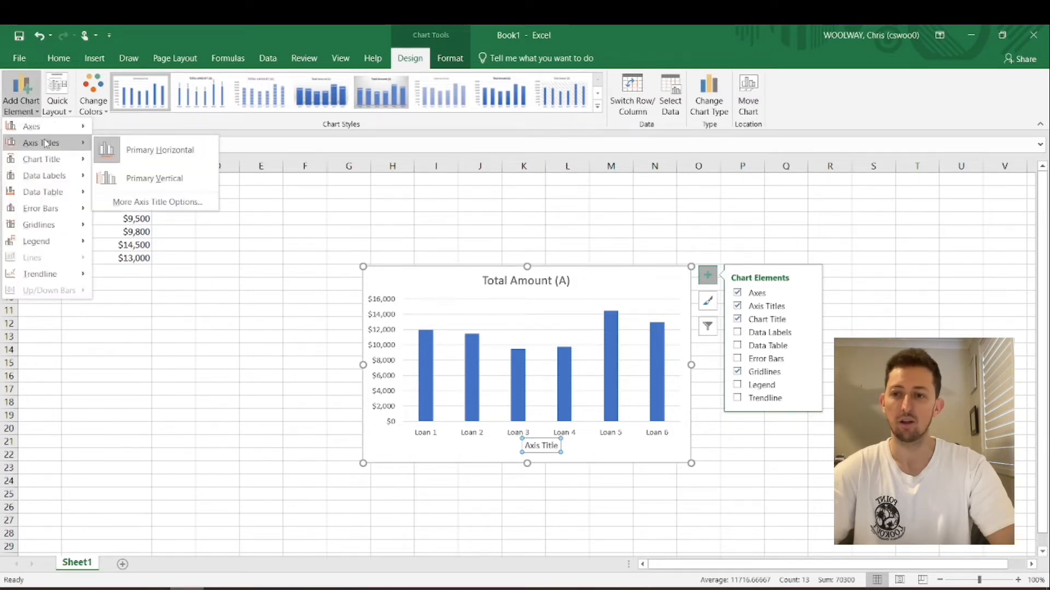
left_click(162, 179)
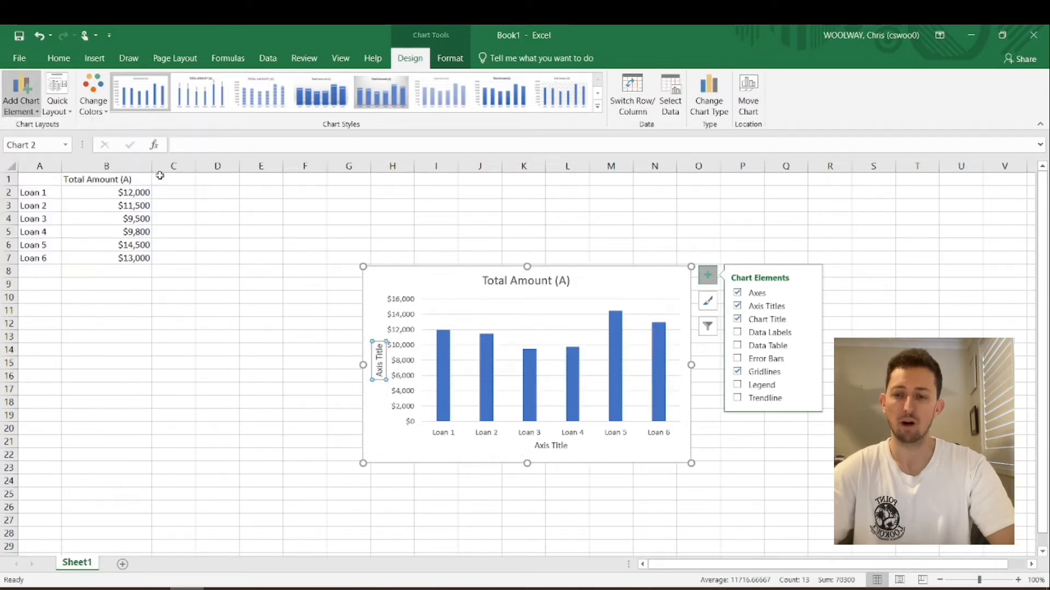
Replace the placeholder text of the chart's horizontal axis title with "Loan Options"
left_click(569, 446)
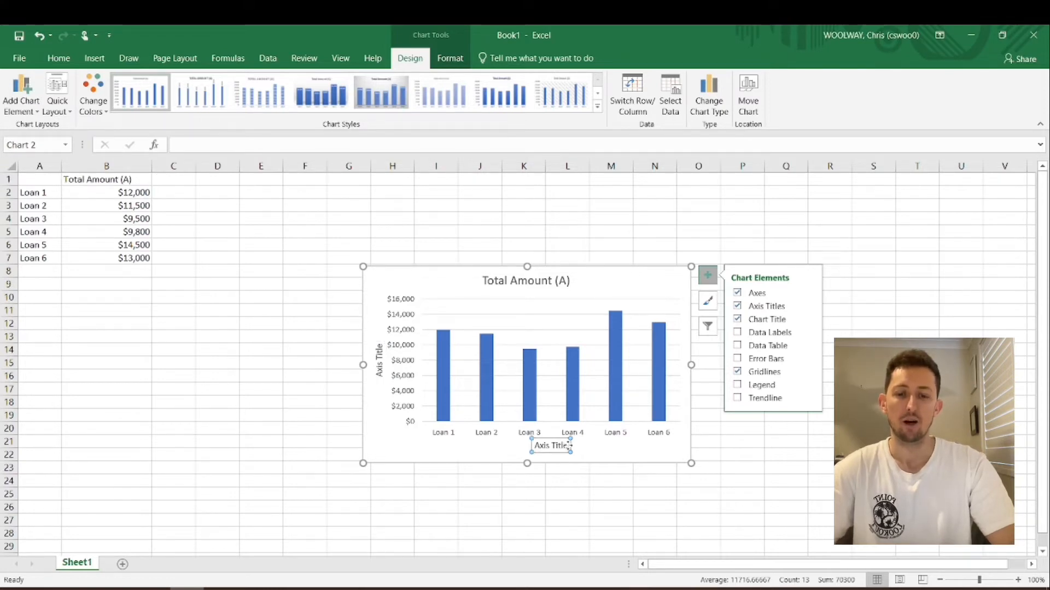
left_click(569, 446)
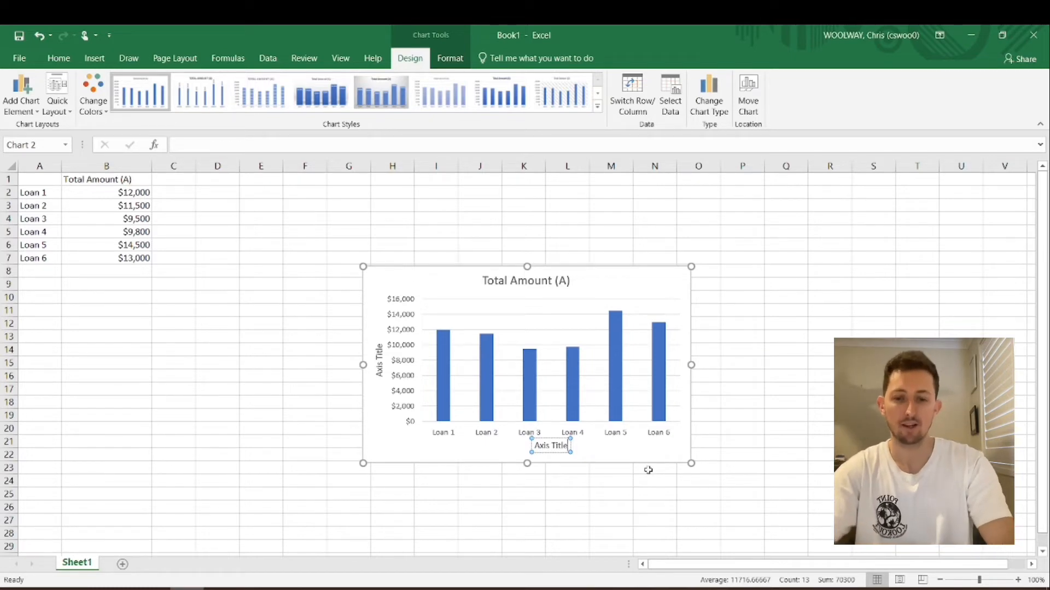
key("BackSpace")
key("BackSpace")
key("BackSpace")
key("BackSpace")
key("BackSpace")
key("BackSpace")
key("BackSpace")
key("BackSpace")
key("BackSpace")
key("BackSpace")
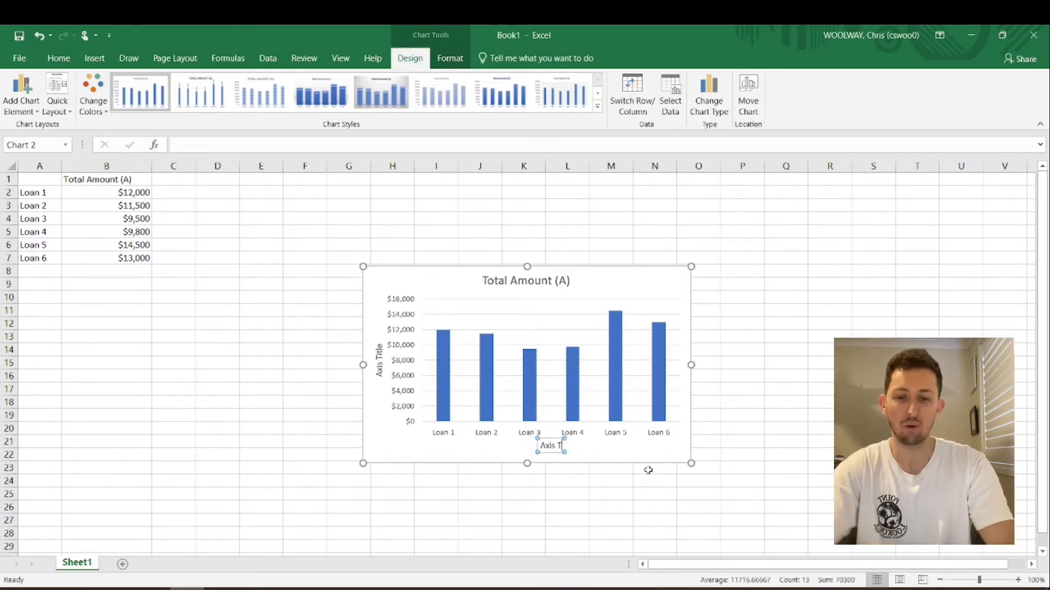
type("Loan Options")
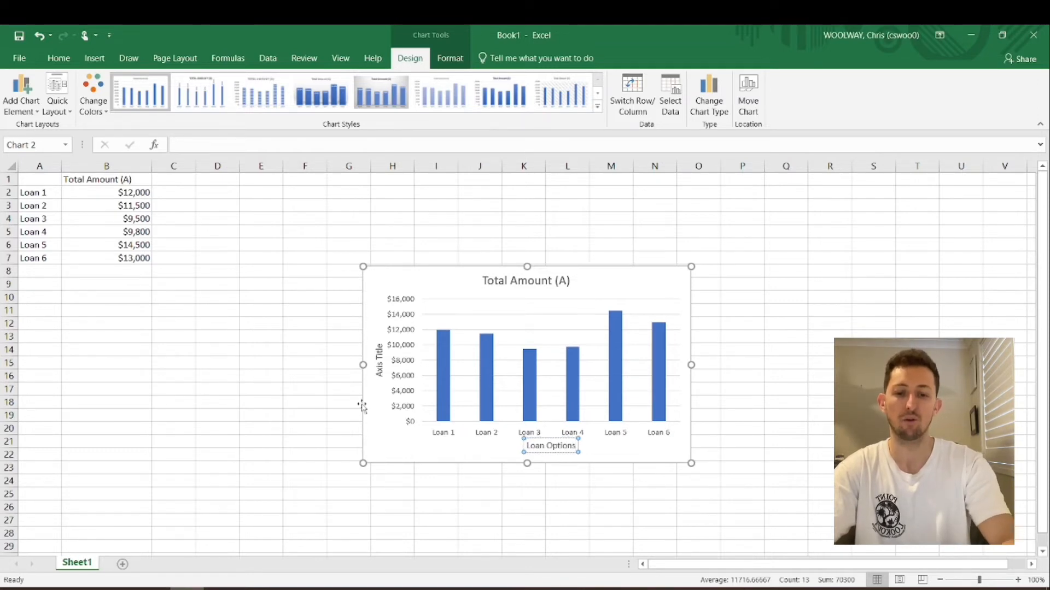
Replace the placeholder text of the chart's vertical axis title with "Total Amount to repay ($)"
left_click(381, 347)
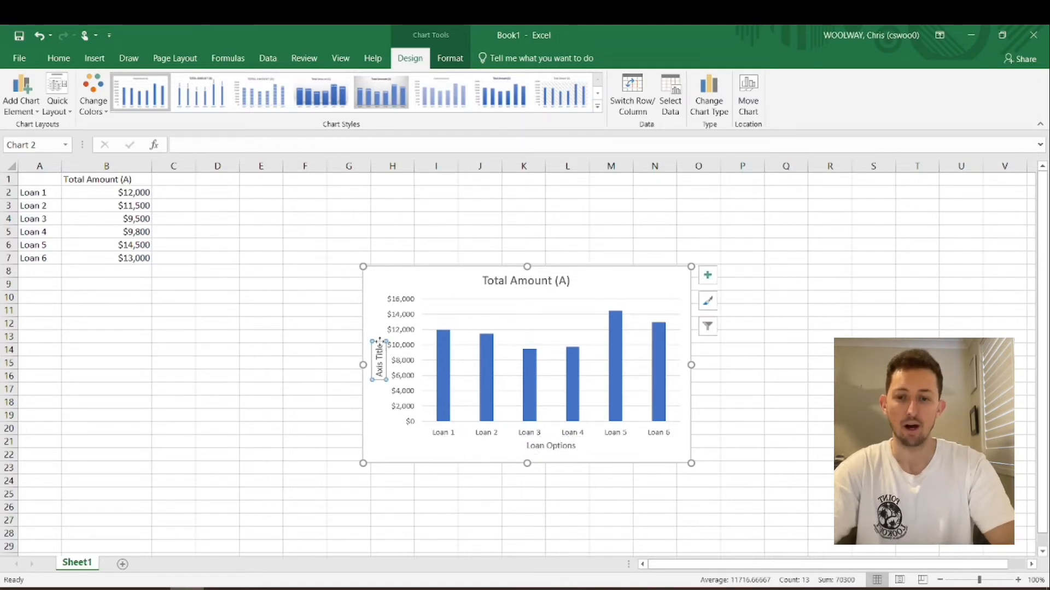
key("BackSpace")
key("BackSpace")
key("BackSpace")
key("BackSpace")
key("BackSpace")
key("BackSpace")
key("BackSpace")
key("BackSpace")
key("BackSpace")
key("BackSpace")
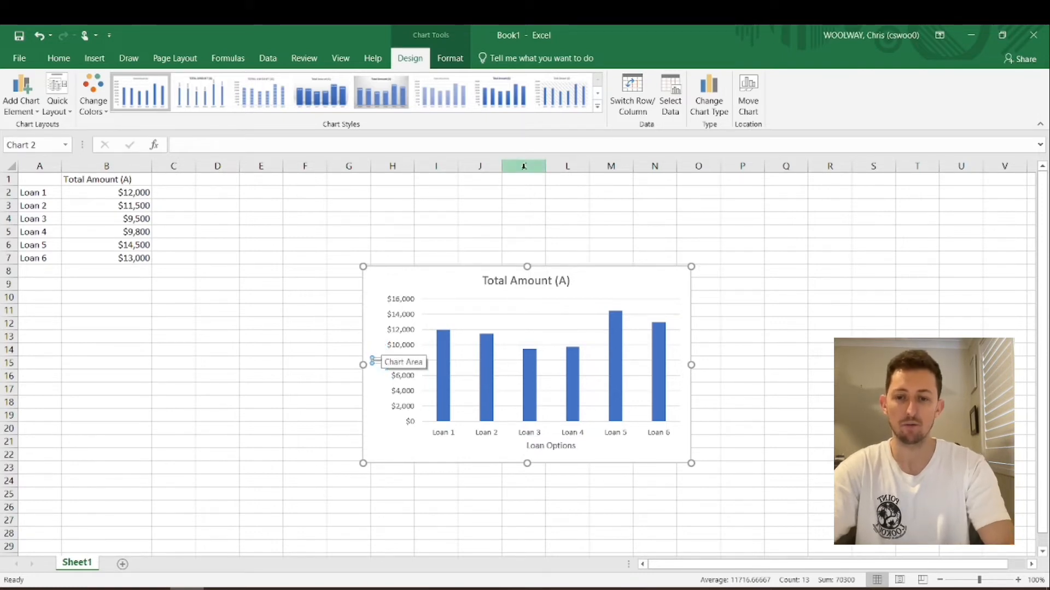
type("Total")
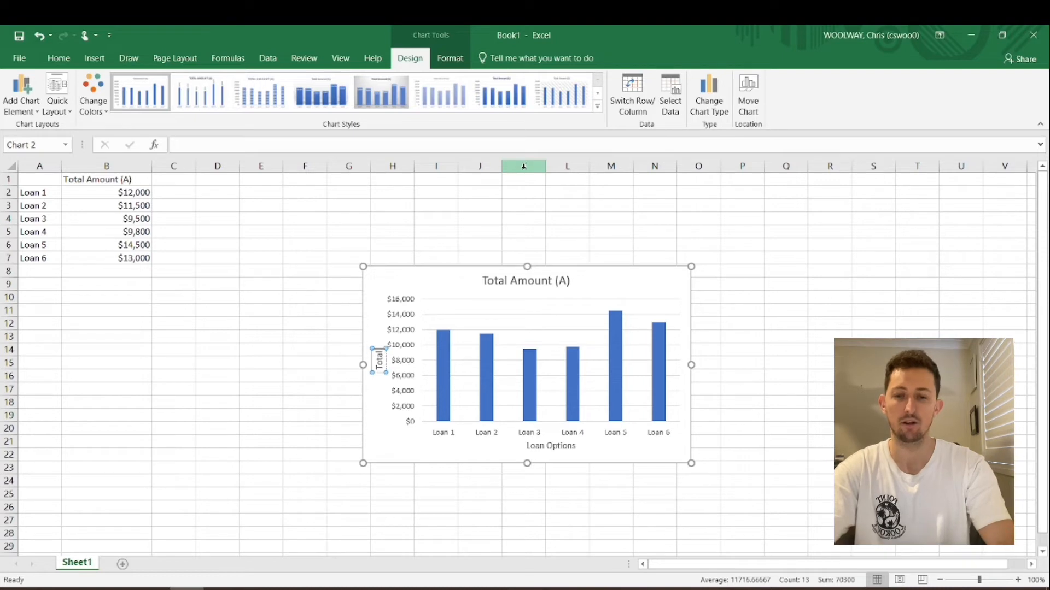
type(" Amount to repay")
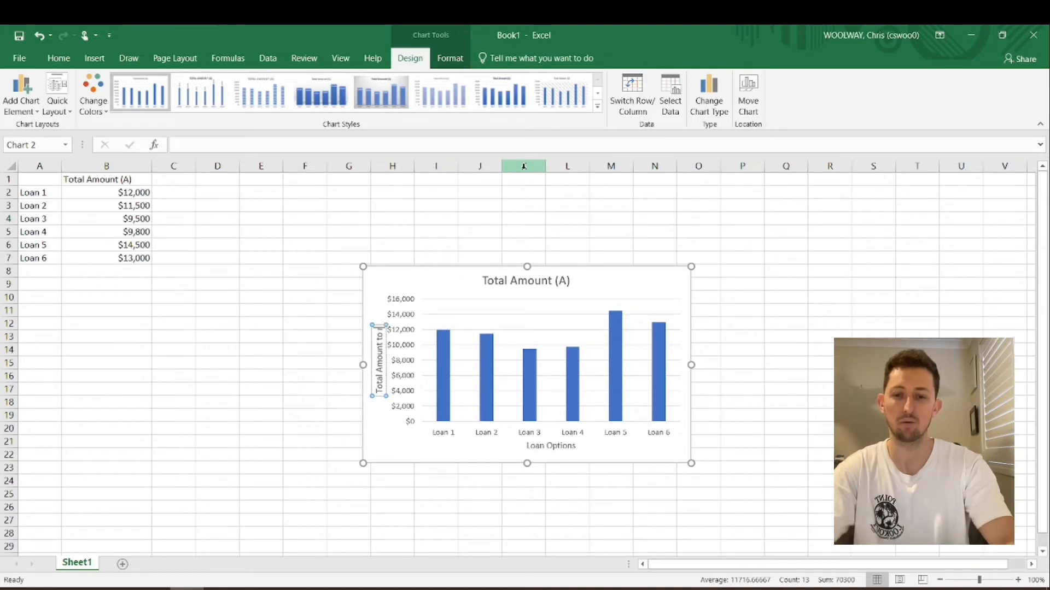
type(" ($)")
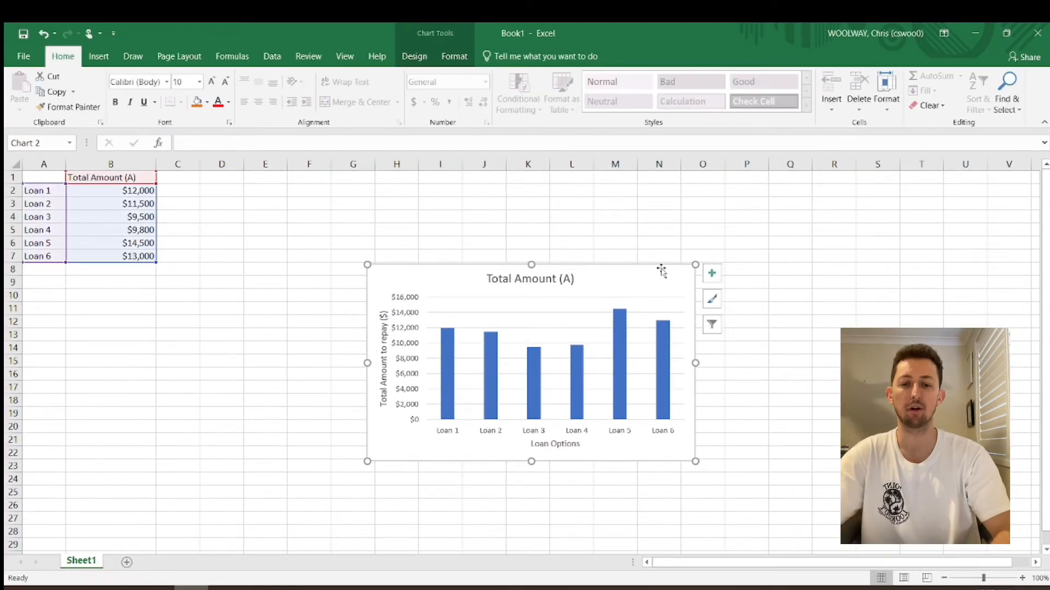
Replace the chart's title with "Comparison of total amount of car loans"
left_click(571, 280)
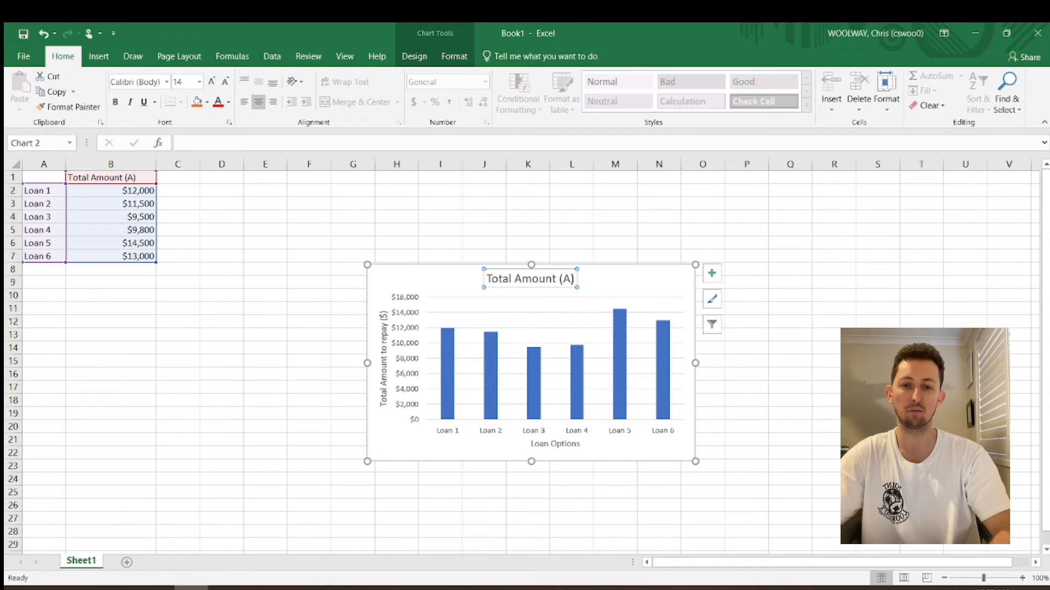
left_click(573, 280)
key("BackSpace")
key("BackSpace")
key("BackSpace")
key("BackSpace")
key("BackSpace")
key("BackSpace")
key("BackSpace")
key("BackSpace")
key("BackSpace")
key("BackSpace")
key("BackSpace")
key("BackSpace")
key("BackSpace")
key("BackSpace")
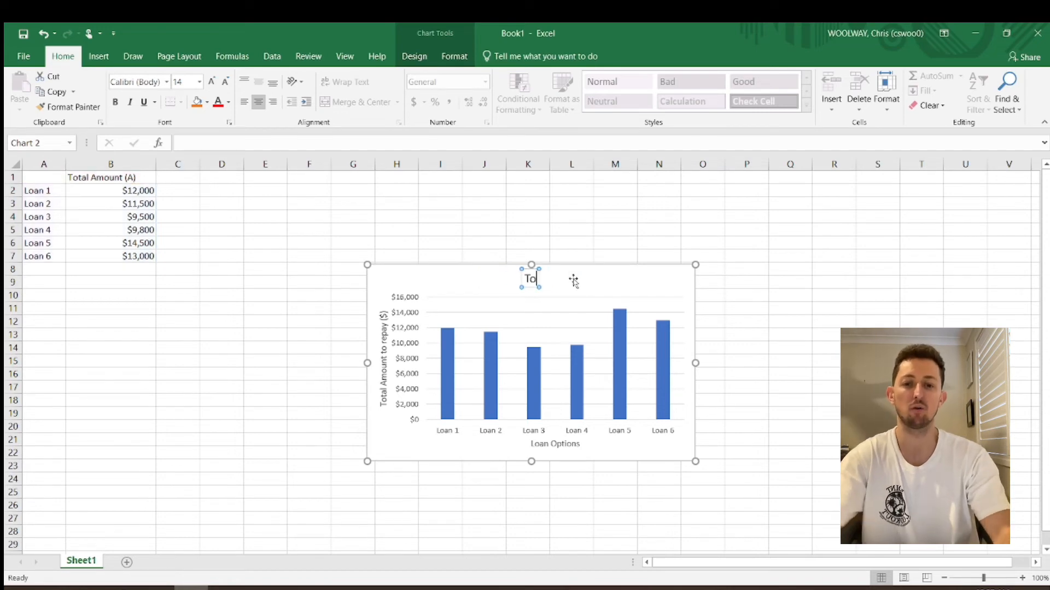
key("BackSpace")
key("BackSpace")
type("Compa")
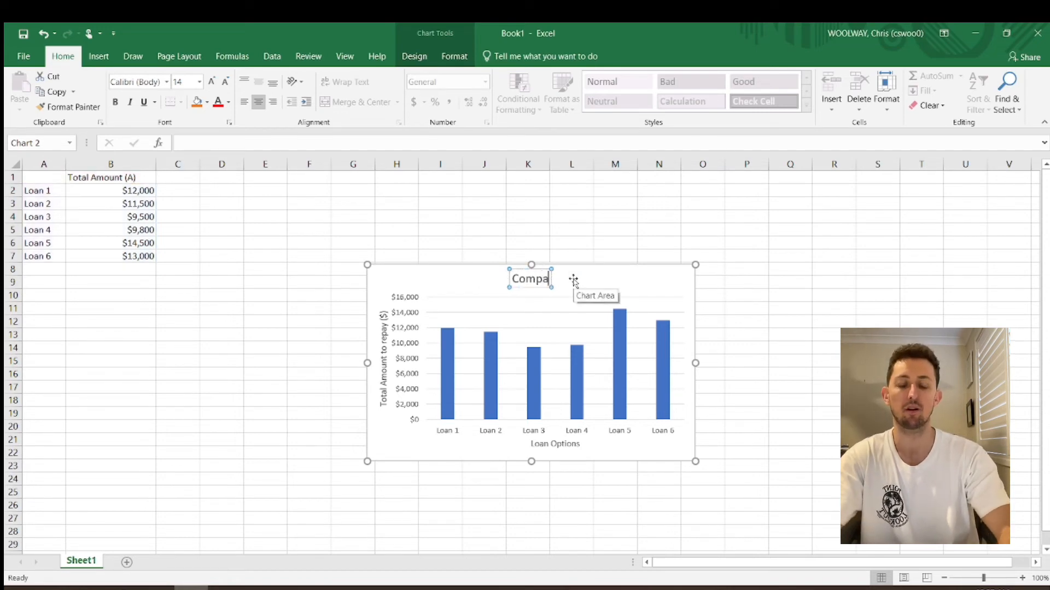
type("rison")
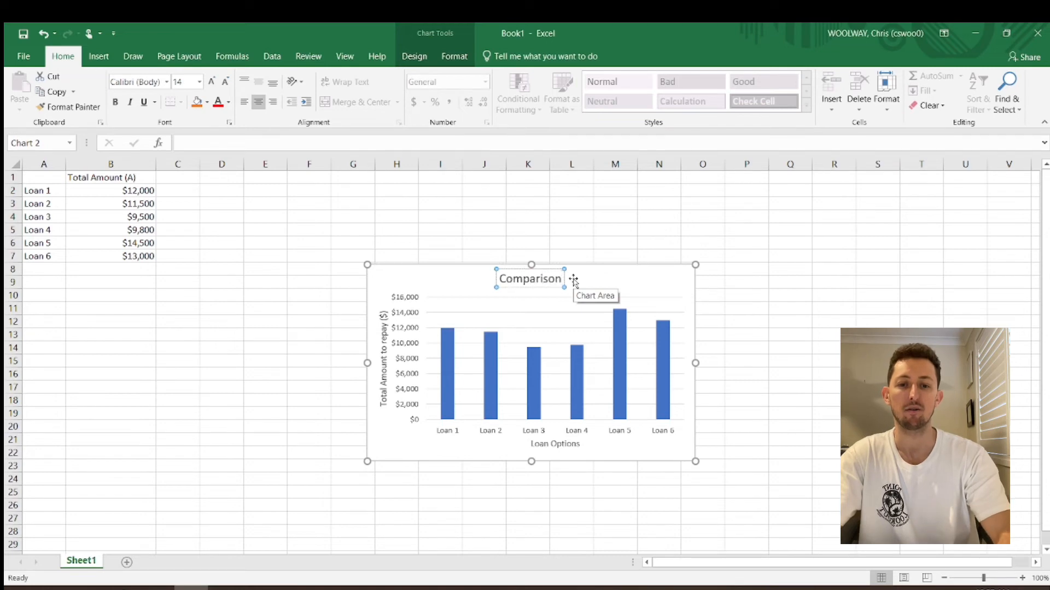
type(" of total")
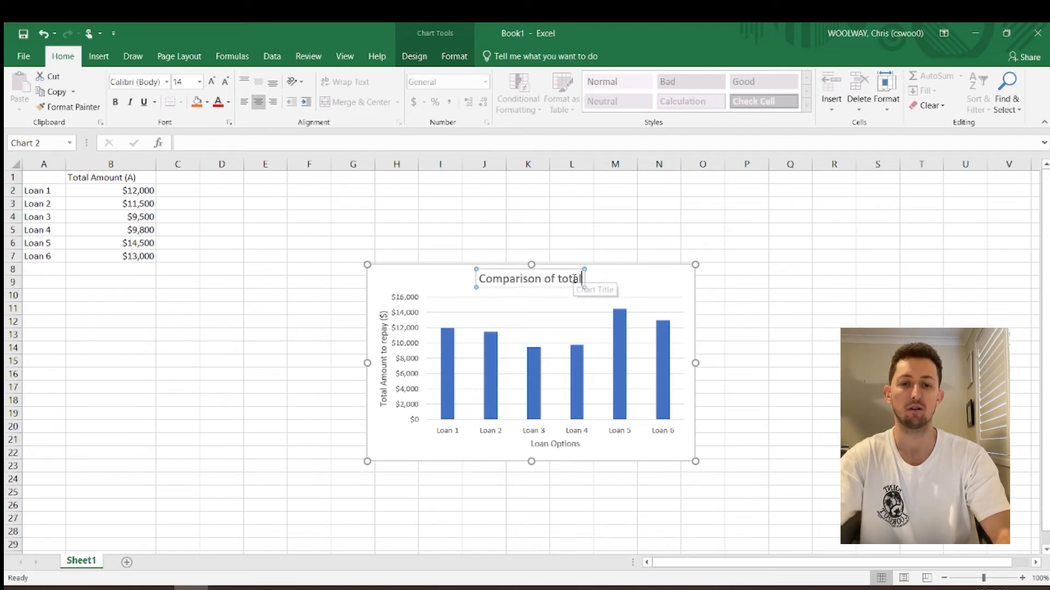
type(" amount")
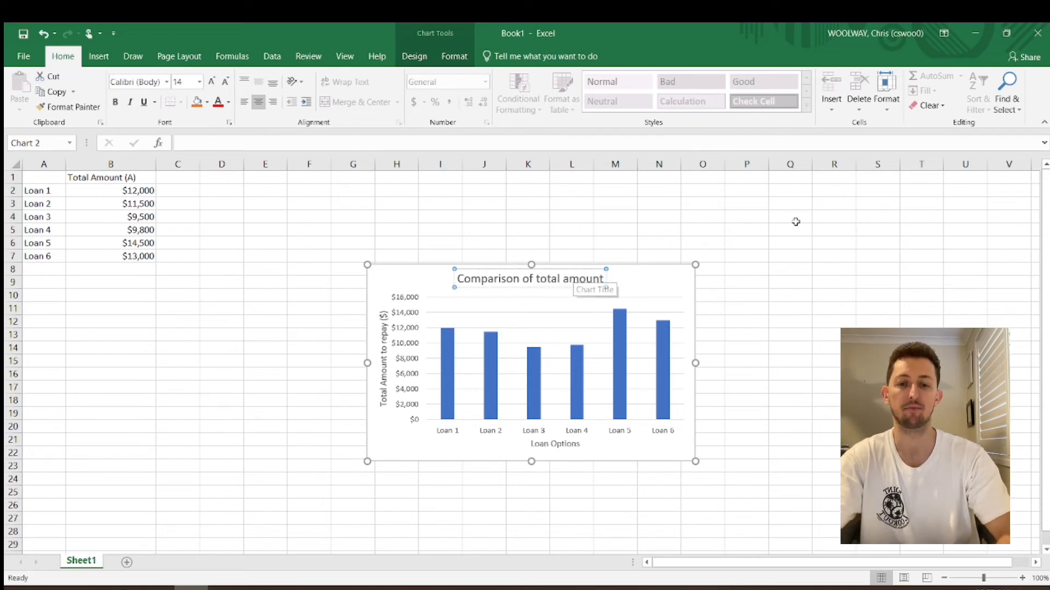
type(" o")
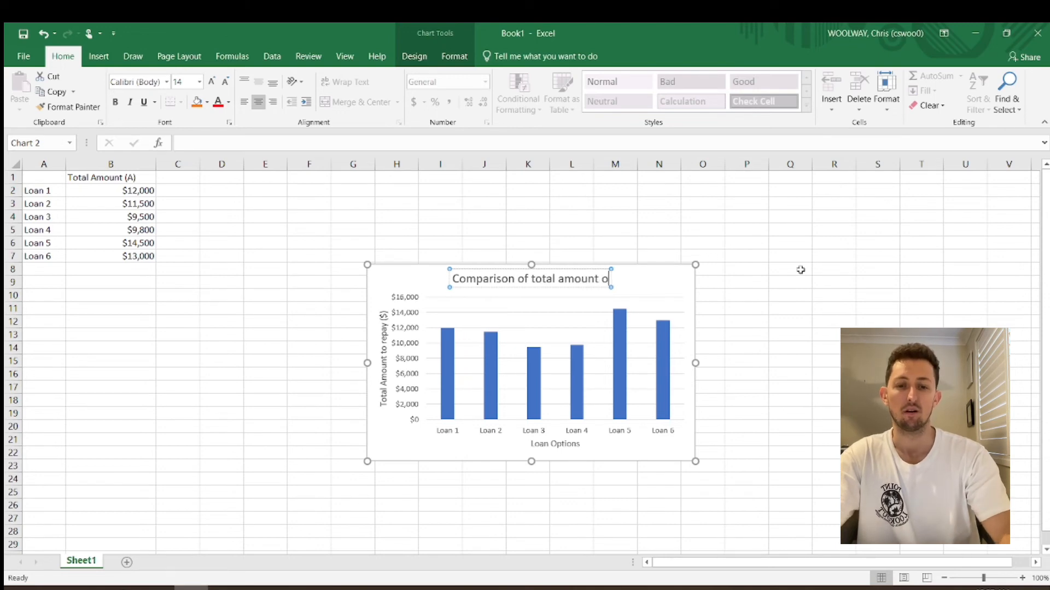
type("f car loa")
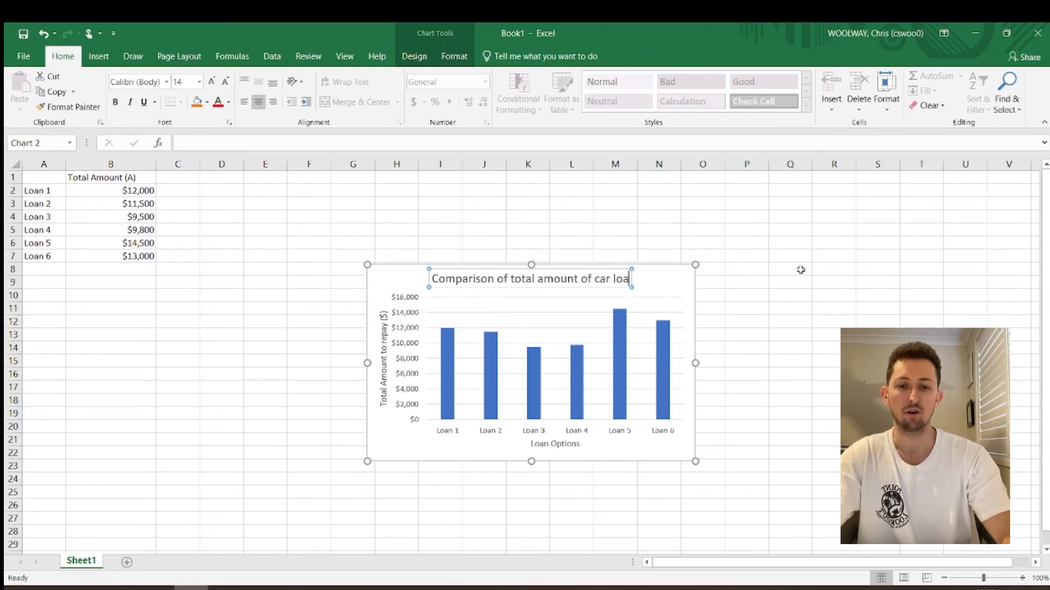
type("ns")
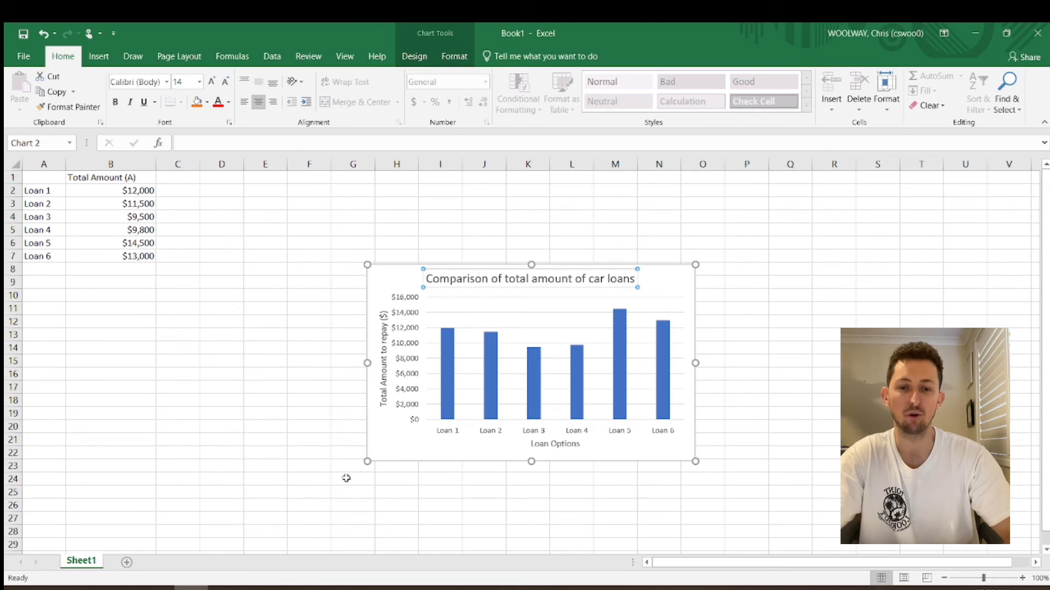
Copy the entire column chart to the clipboard, leaving the chart deselected with cell F7 active
left_click(677, 284)
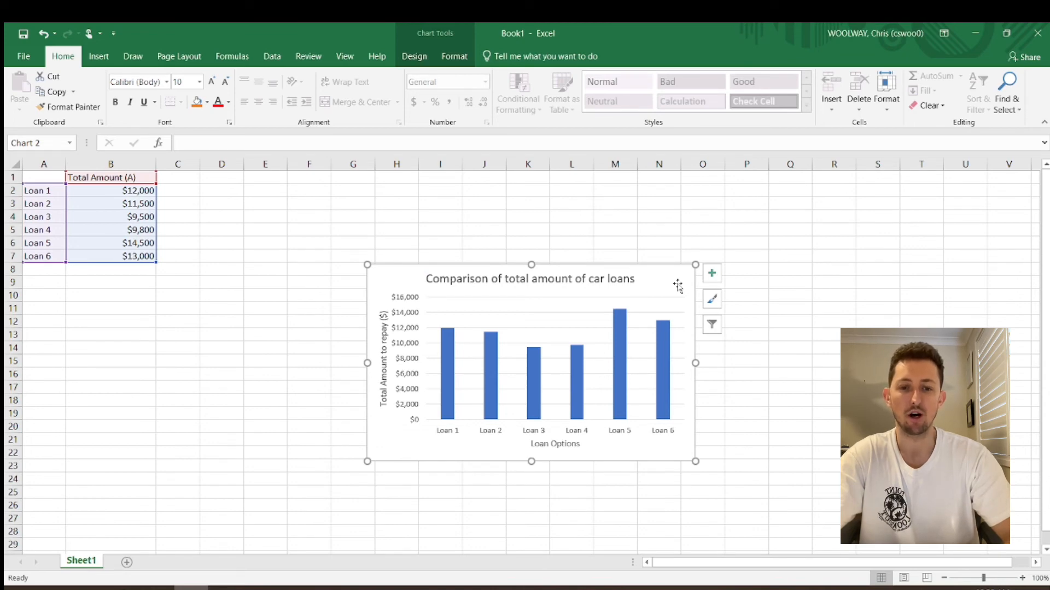
right_click(678, 285)
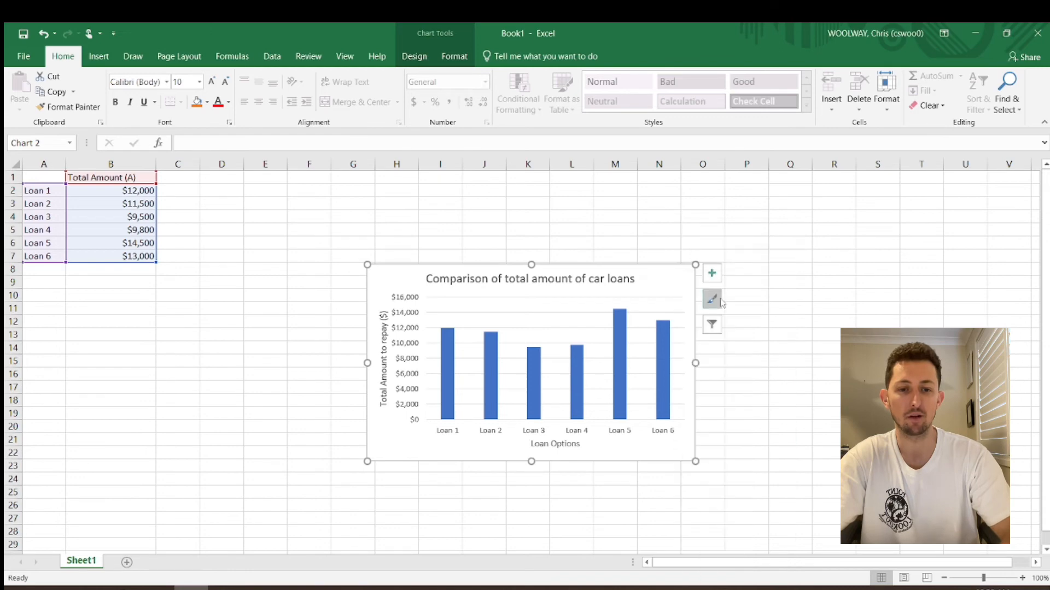
left_click(720, 300)
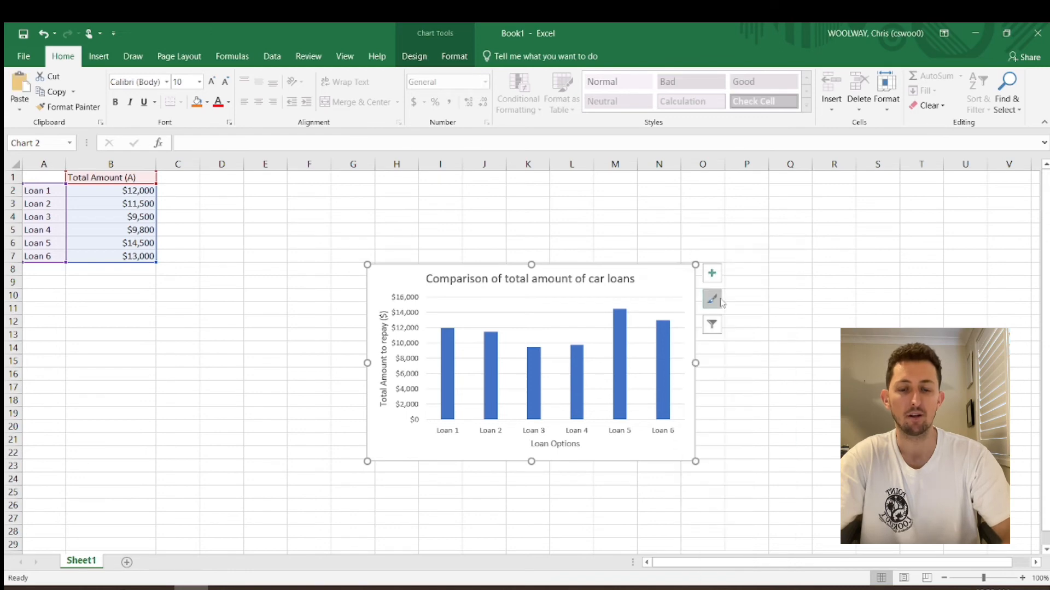
left_click(304, 258)
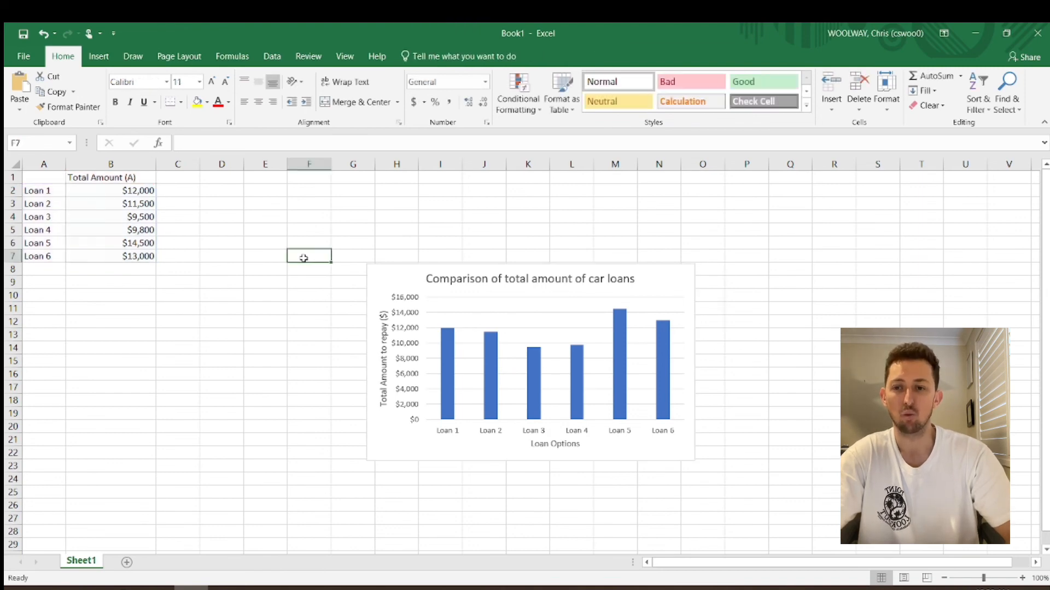